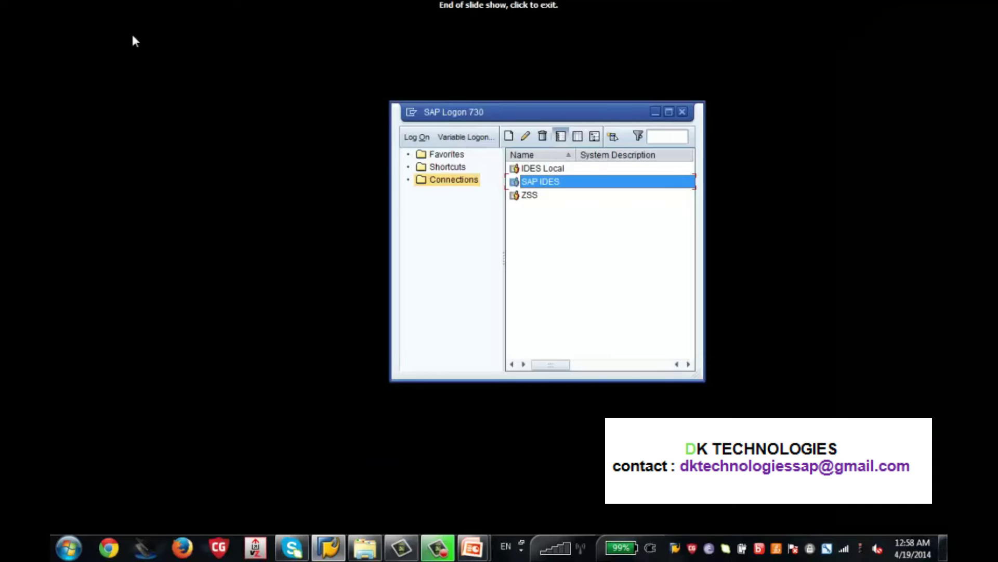
- Close the two leftover SAP session windows and bring SAP Logon 730 back to the front
{"action": "double_click", "coordinate": [545, 188]}
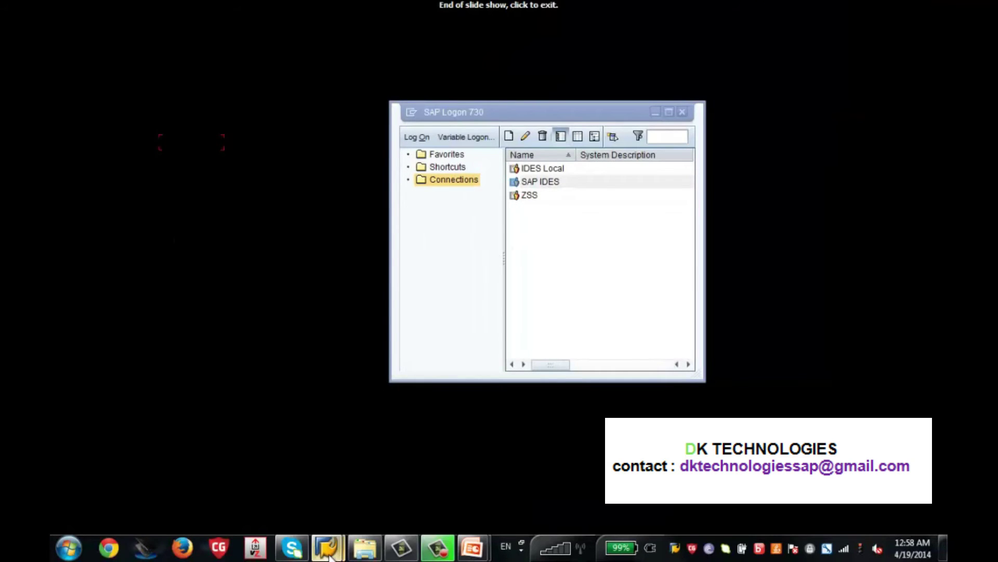
{"action": "mouse_move", "coordinate": [329, 556]}
{"action": "left_click", "coordinate": [273, 485]}
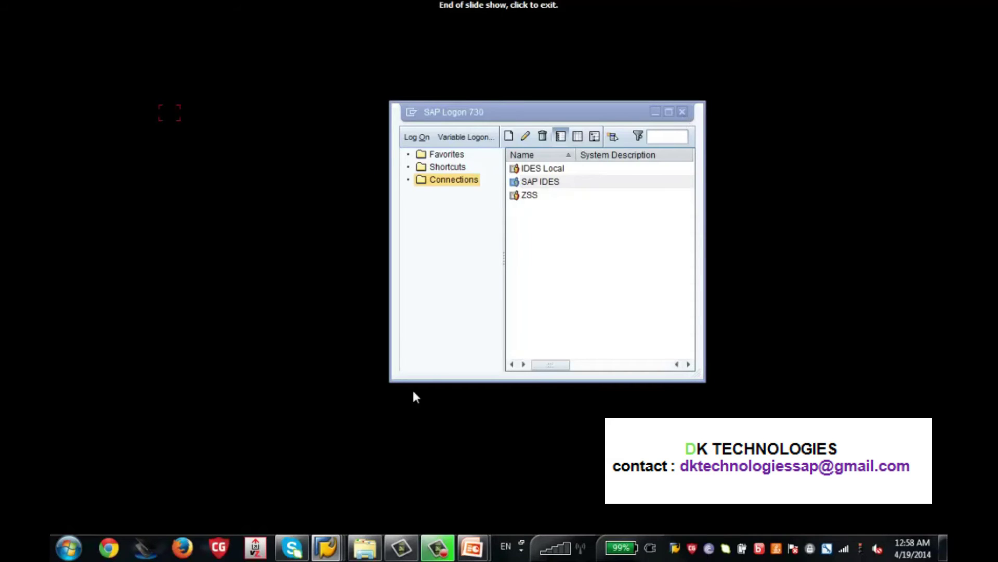
{"action": "mouse_move", "coordinate": [327, 546]}
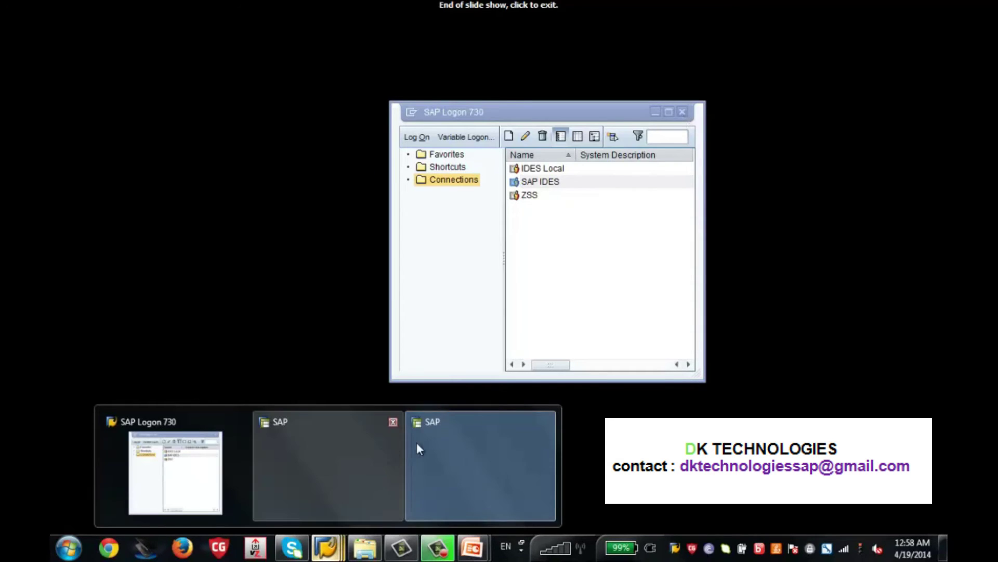
{"action": "left_click", "coordinate": [394, 422]}
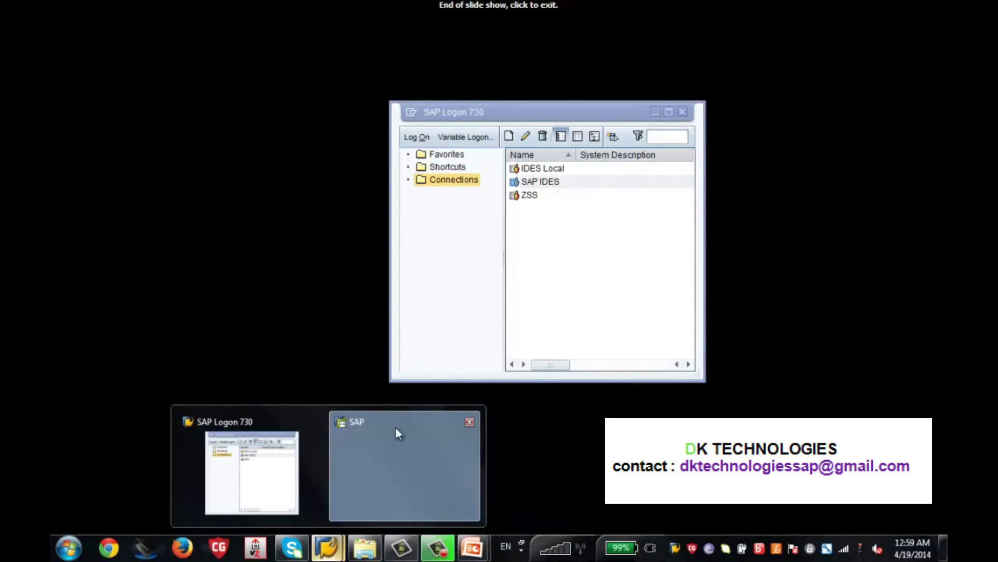
{"action": "left_click", "coordinate": [470, 422]}
{"action": "left_click", "coordinate": [355, 485]}
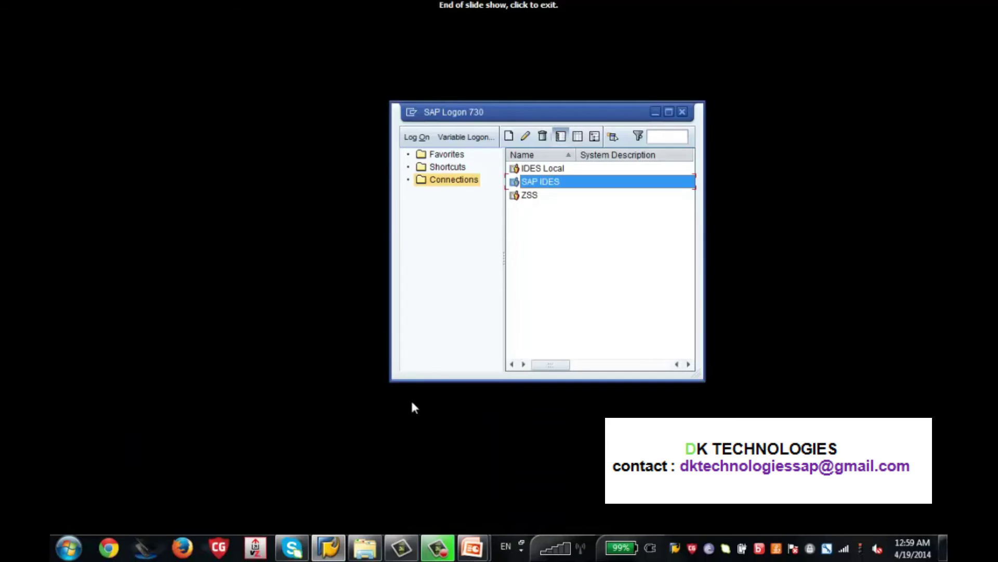
- Close the extra SAP window opened by reconnecting to SAP IDES, returning to SAP Logon
{"action": "double_click", "coordinate": [556, 185]}
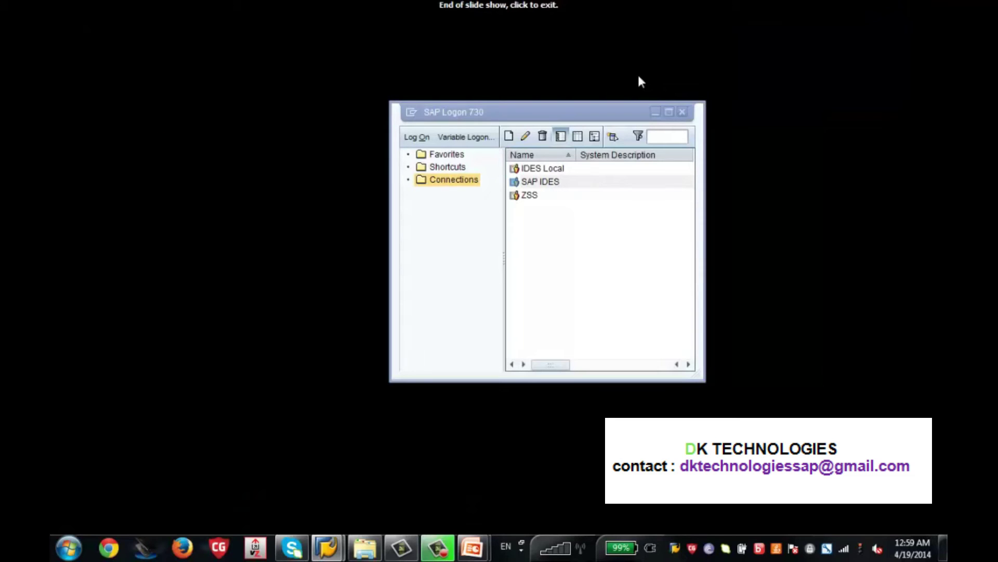
{"action": "mouse_move", "coordinate": [328, 546]}
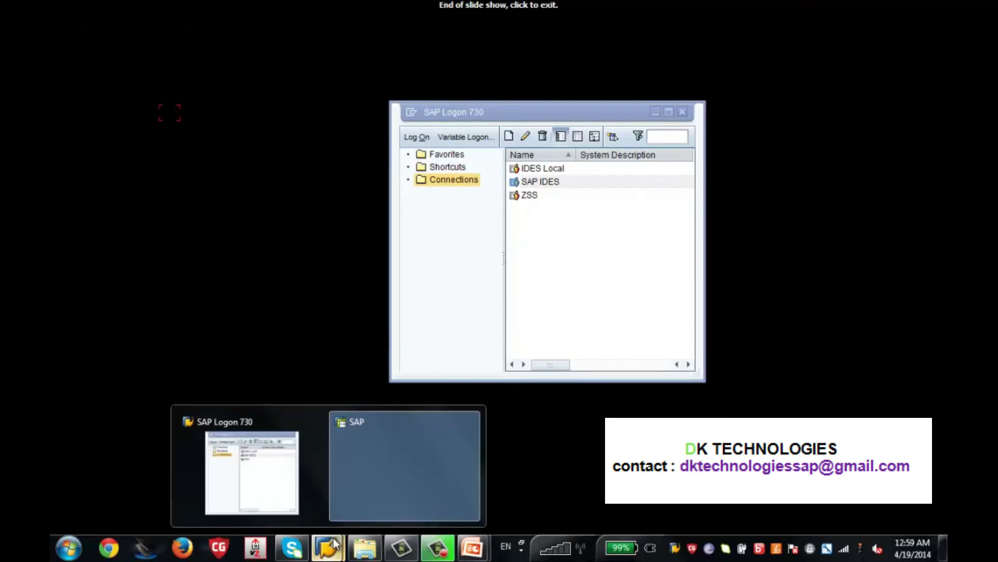
{"action": "left_click", "coordinate": [470, 422]}
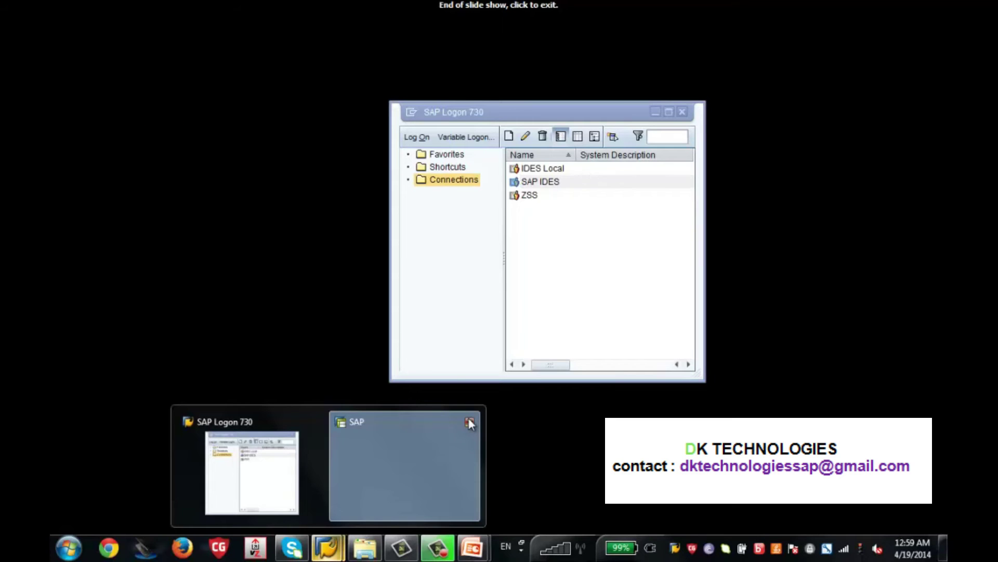
{"action": "left_click", "coordinate": [333, 547]}
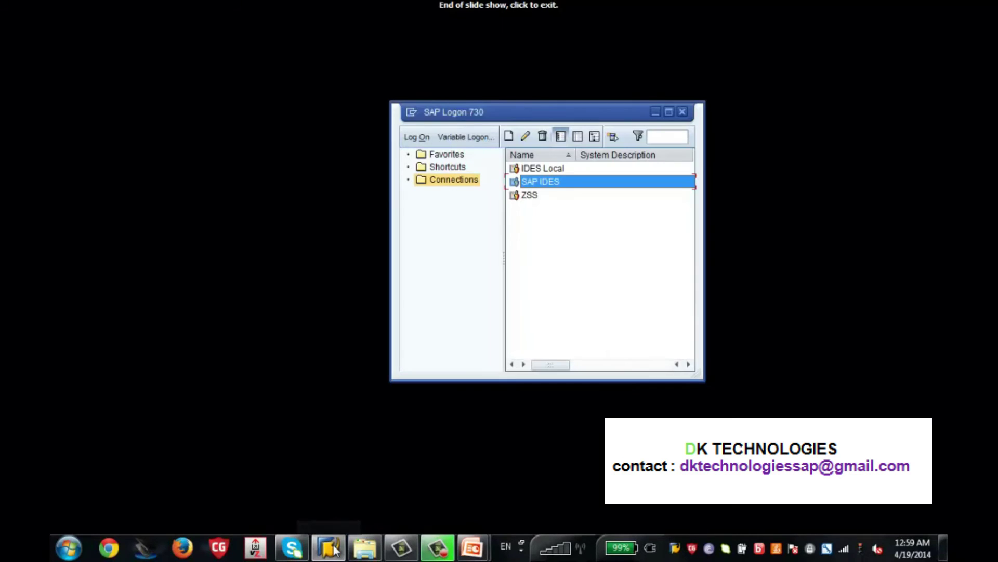
- Log on to SAP IDES client 800 with the suggested user name and the account password
{"action": "double_click", "coordinate": [559, 182]}
{"action": "type", "text": "u"}
{"action": "key", "text": "Down"}
{"action": "key", "text": "Tab"}
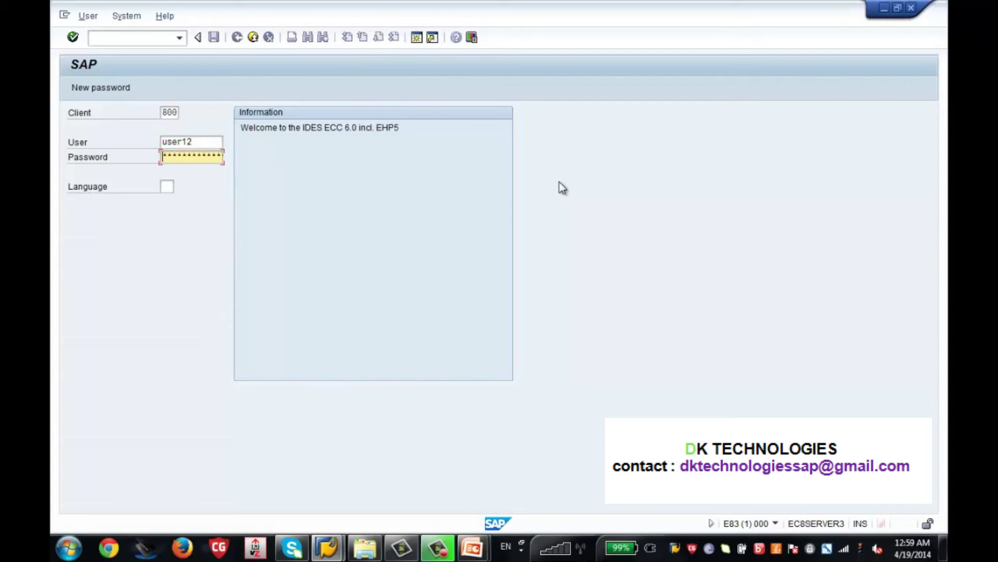
{"action": "type", "text": "********"}
{"action": "key", "text": "Return"}
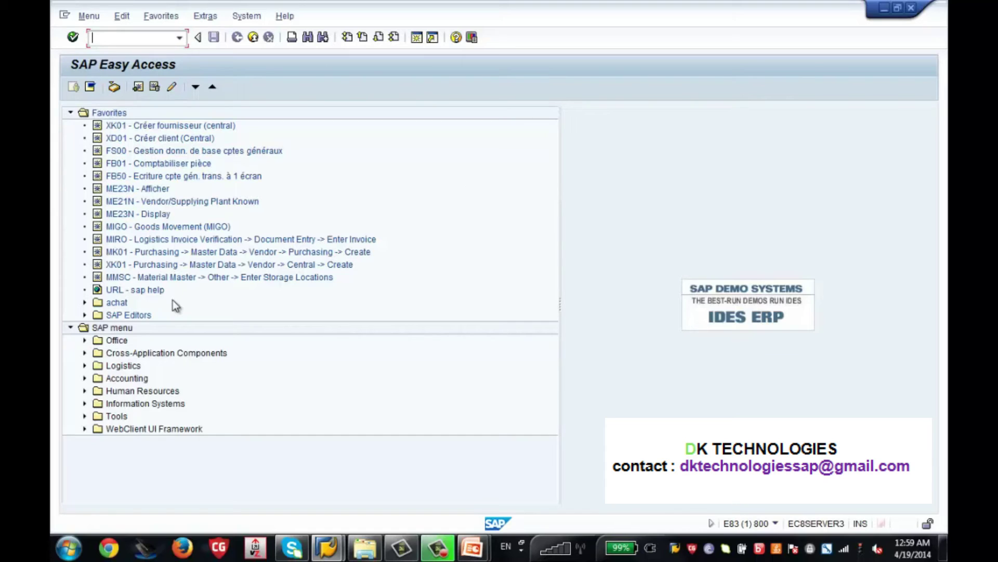
- Expand Human Resources > Organizational Management > Expert Mode, Simple Maintenance, Organizational Plan, Organization and Staffing
{"action": "left_click", "coordinate": [83, 394]}
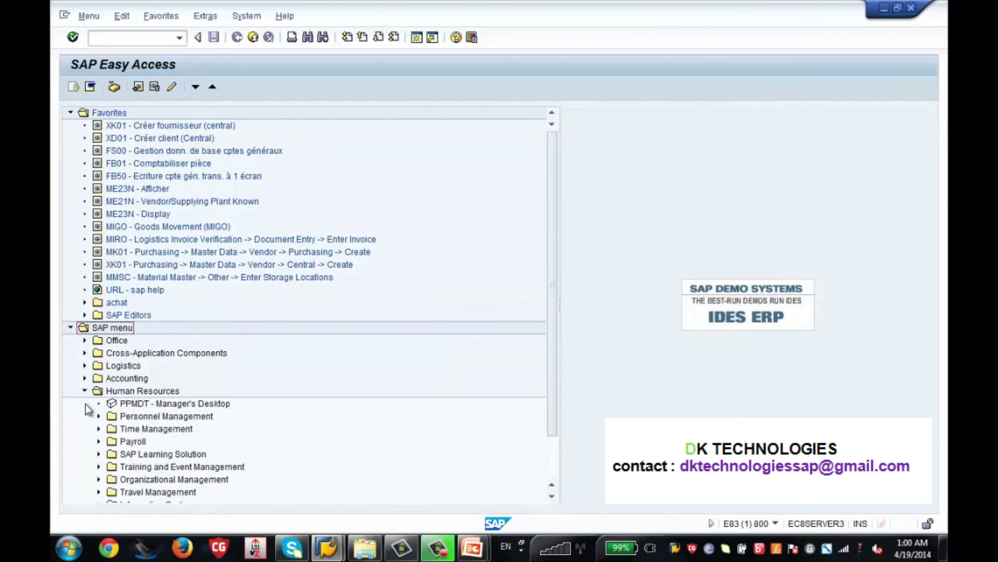
{"action": "left_click", "coordinate": [98, 480]}
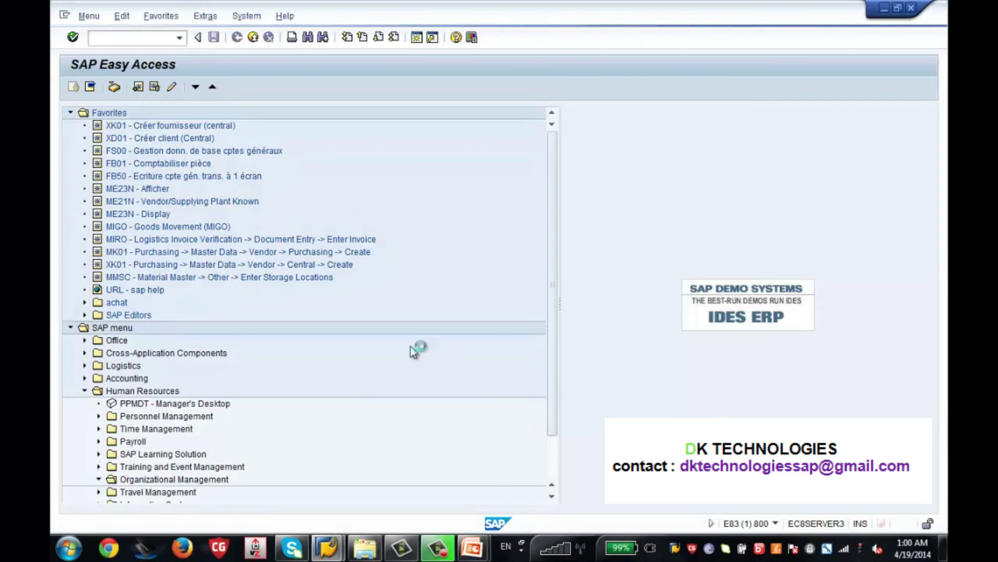
{"action": "left_click_drag", "start_coordinate": [551, 262], "coordinate": [551, 337]}
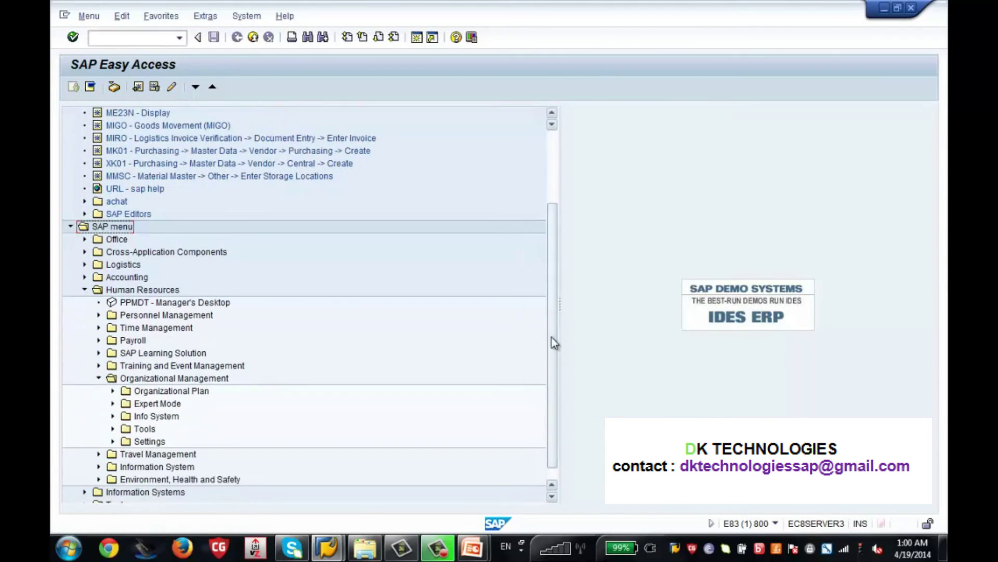
{"action": "left_click", "coordinate": [113, 404]}
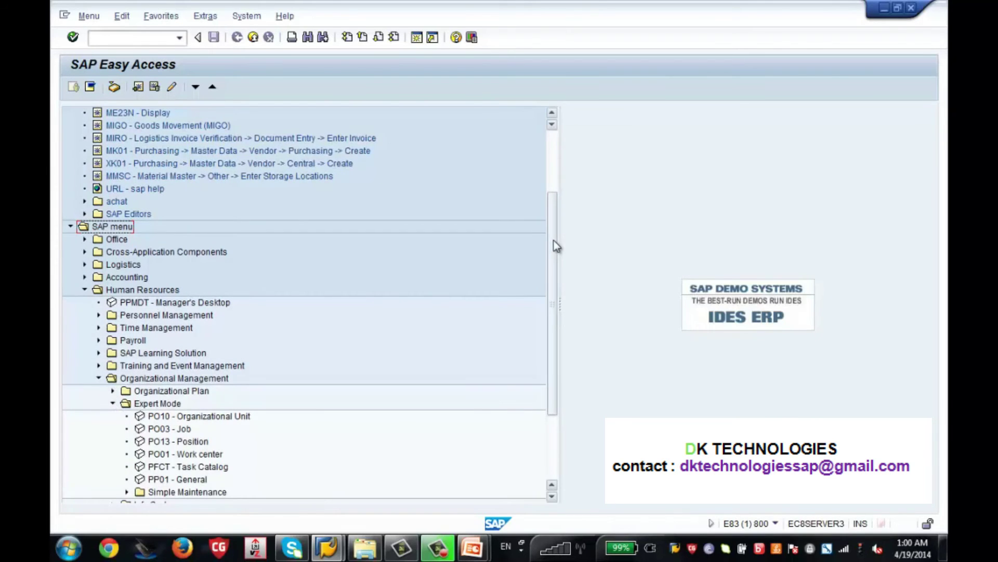
{"action": "left_click_drag", "start_coordinate": [556, 245], "coordinate": [550, 338]}
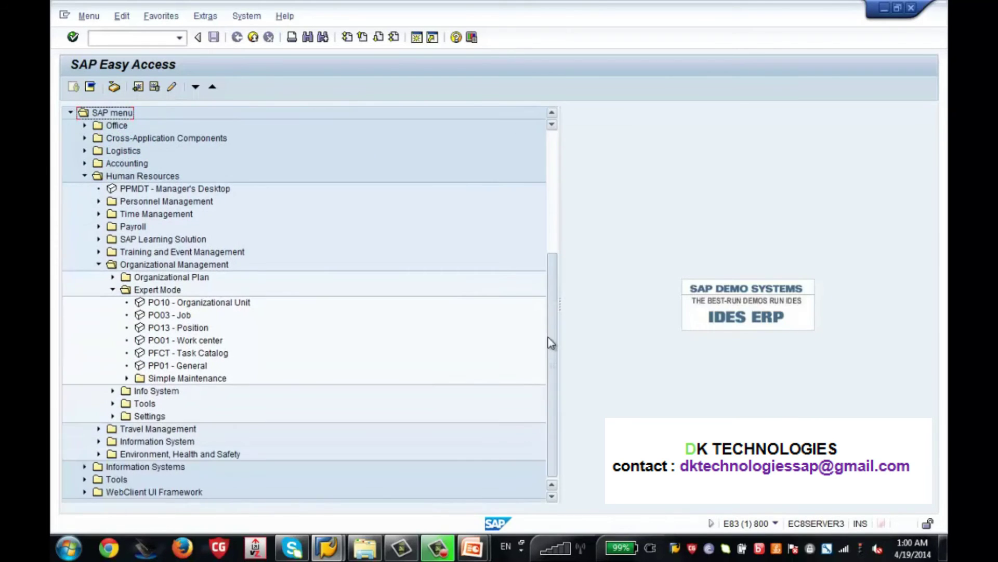
{"action": "left_click", "coordinate": [127, 379]}
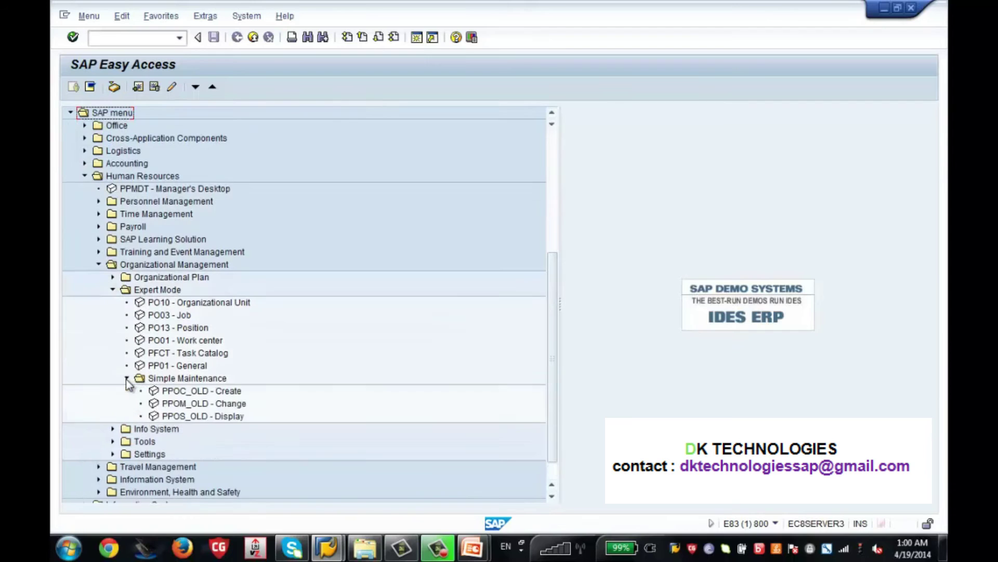
{"action": "left_click", "coordinate": [113, 277]}
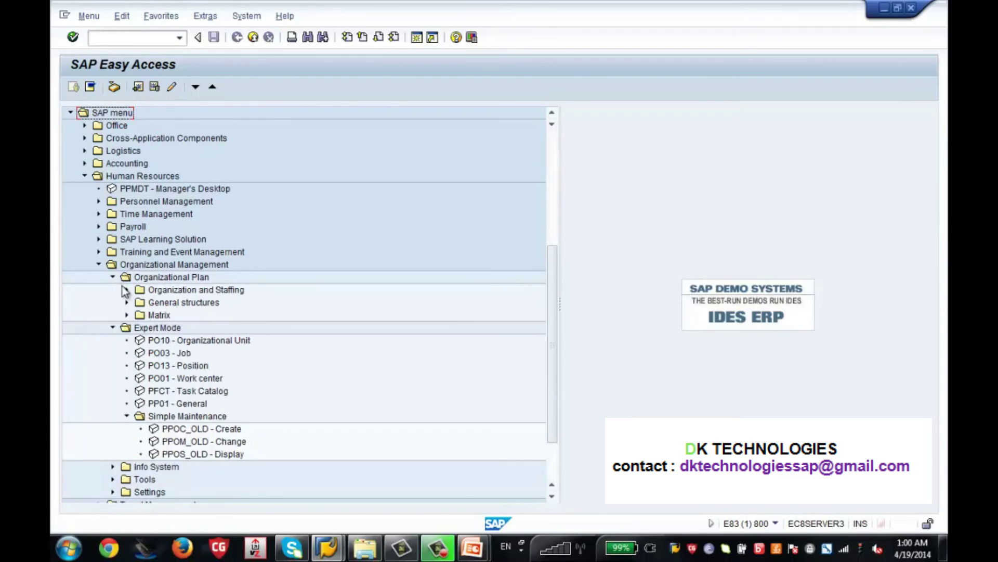
{"action": "left_click", "coordinate": [126, 290]}
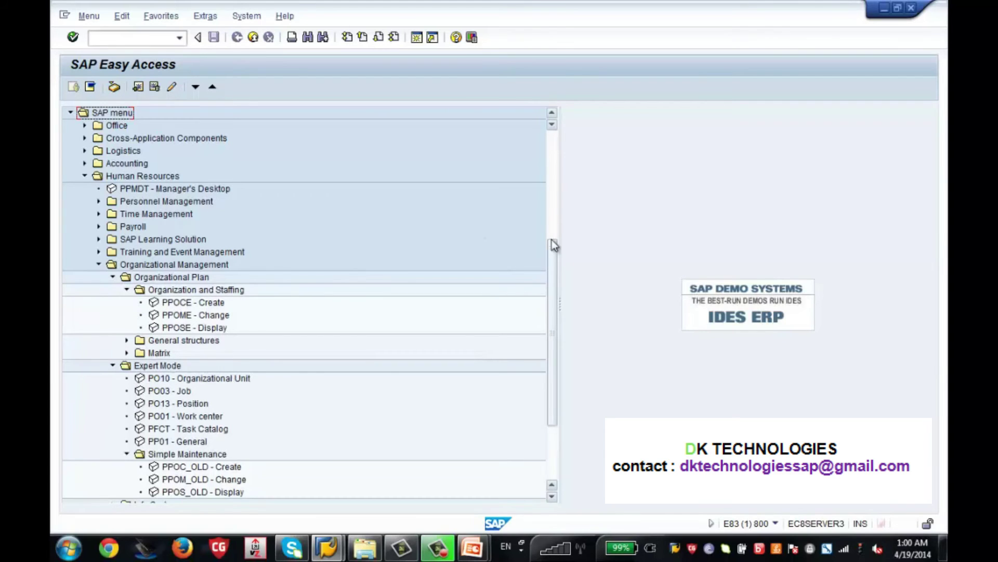
{"action": "left_click_drag", "start_coordinate": [553, 259], "coordinate": [554, 297]}
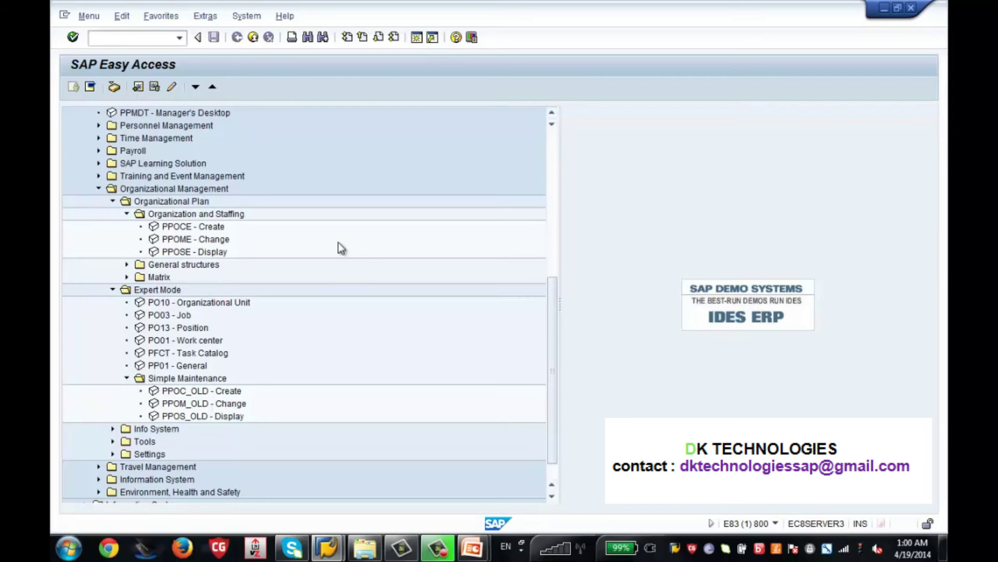
{"action": "left_click", "coordinate": [222, 219]}
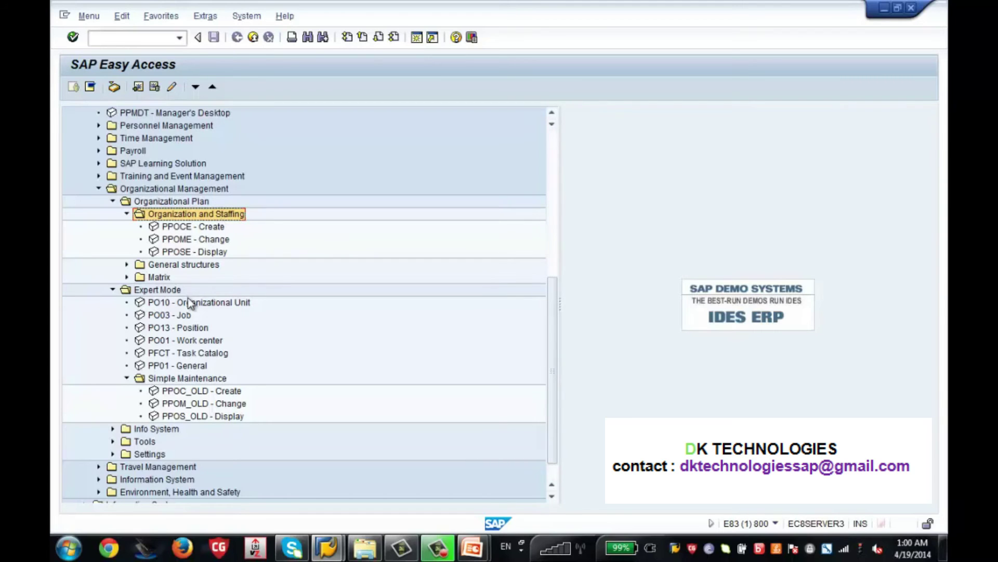
{"action": "left_click", "coordinate": [167, 292]}
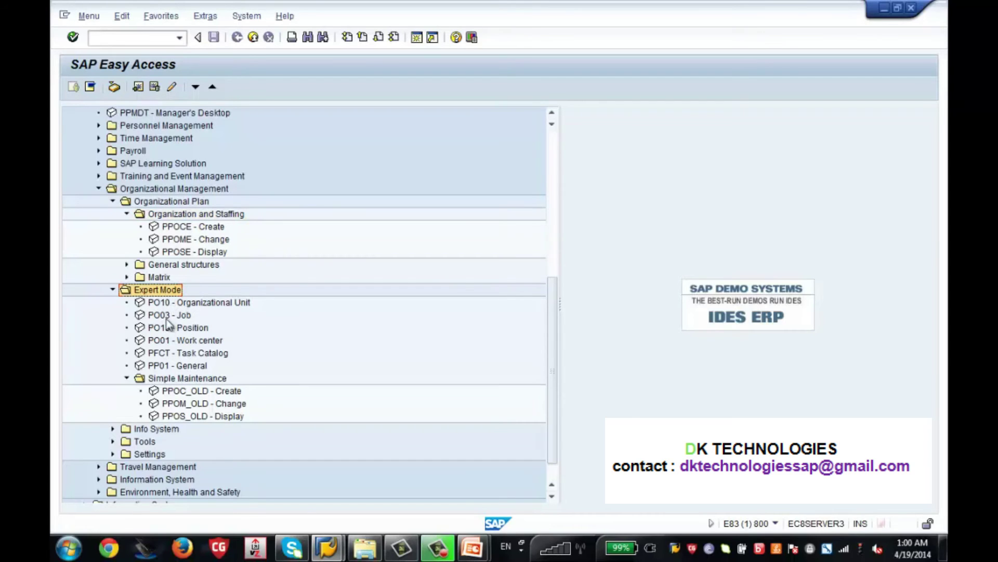
{"action": "left_click", "coordinate": [176, 376]}
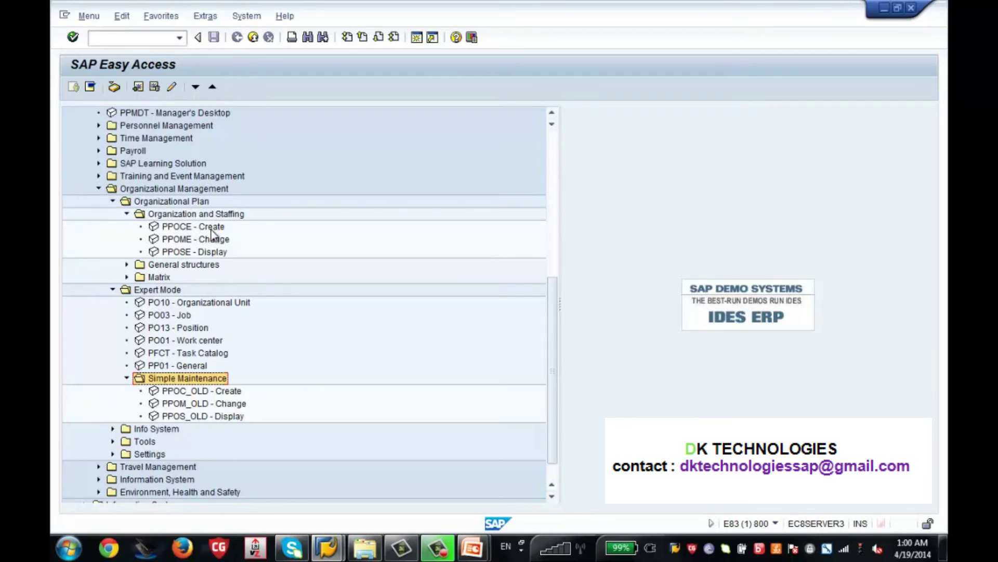
{"action": "left_click", "coordinate": [183, 243]}
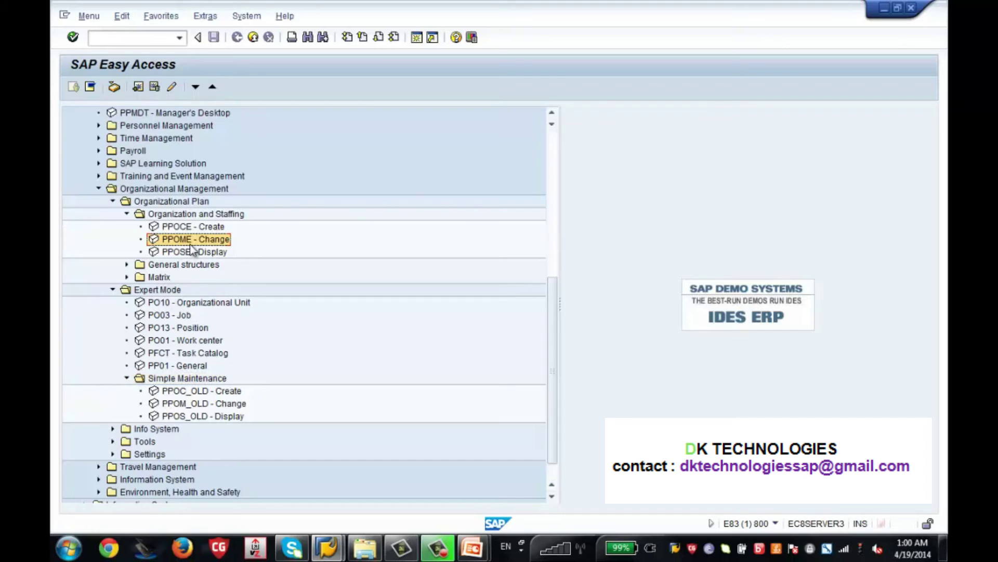
{"action": "left_click", "coordinate": [184, 252]}
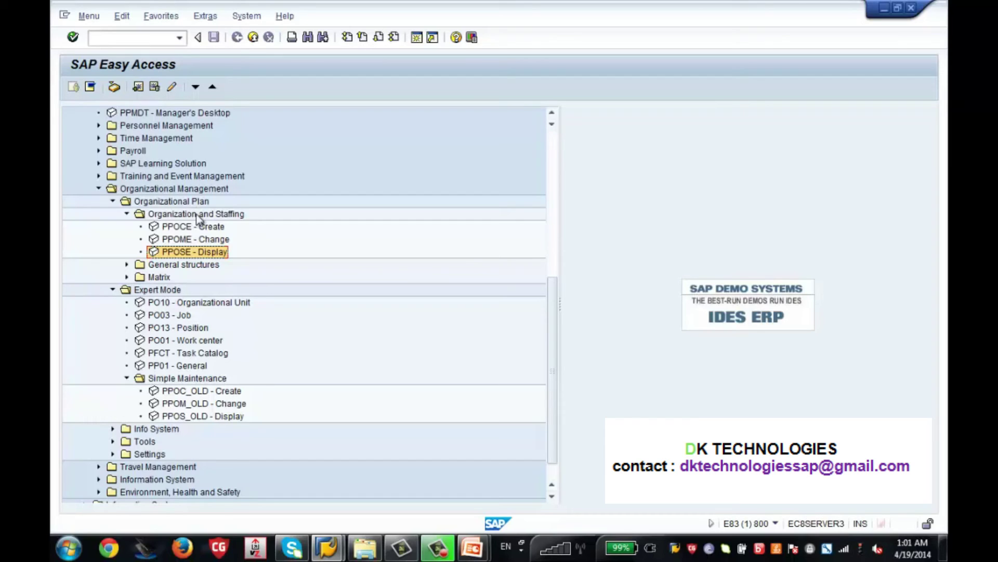
{"action": "left_click", "coordinate": [161, 292]}
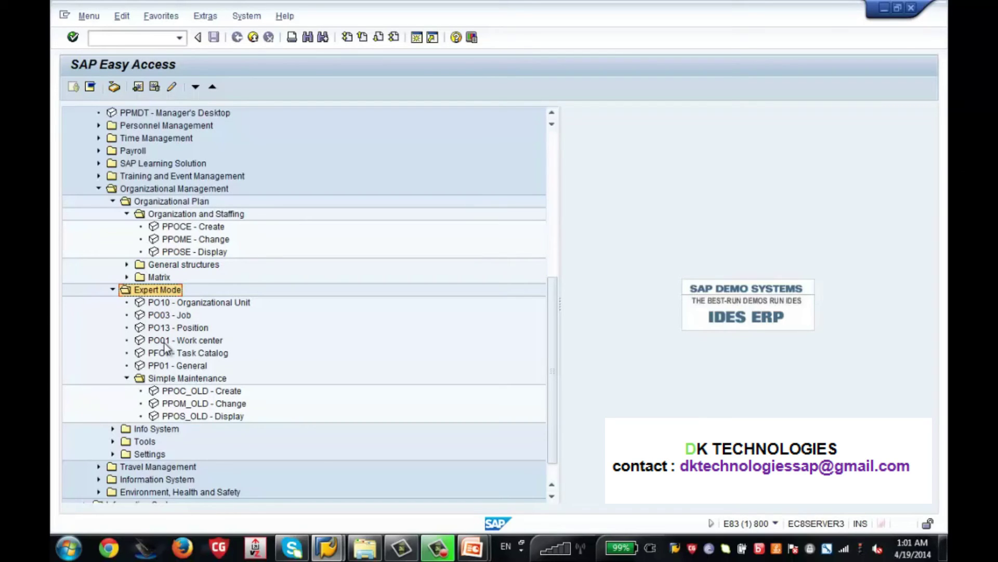
{"action": "left_click", "coordinate": [205, 383]}
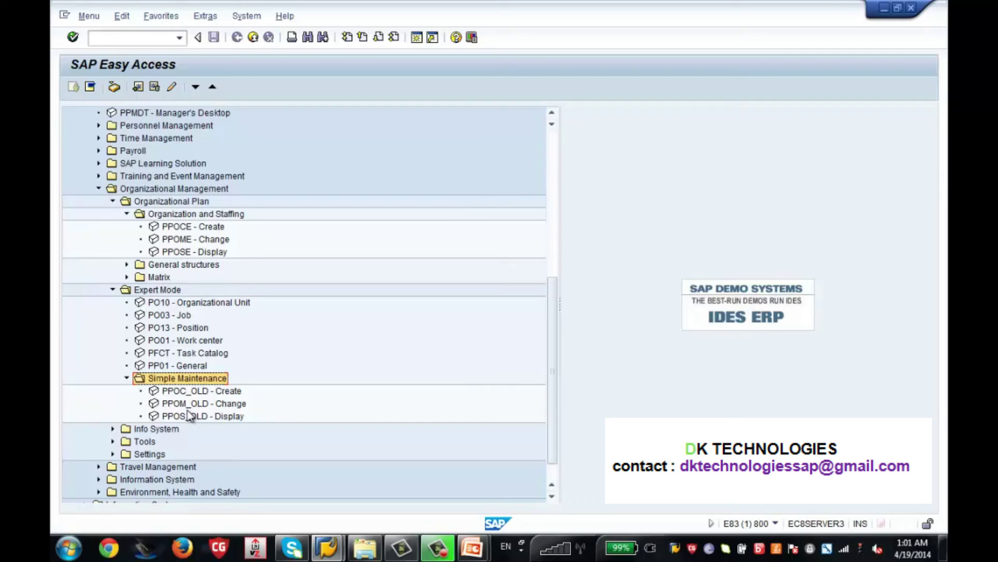
{"action": "left_click", "coordinate": [142, 34]}
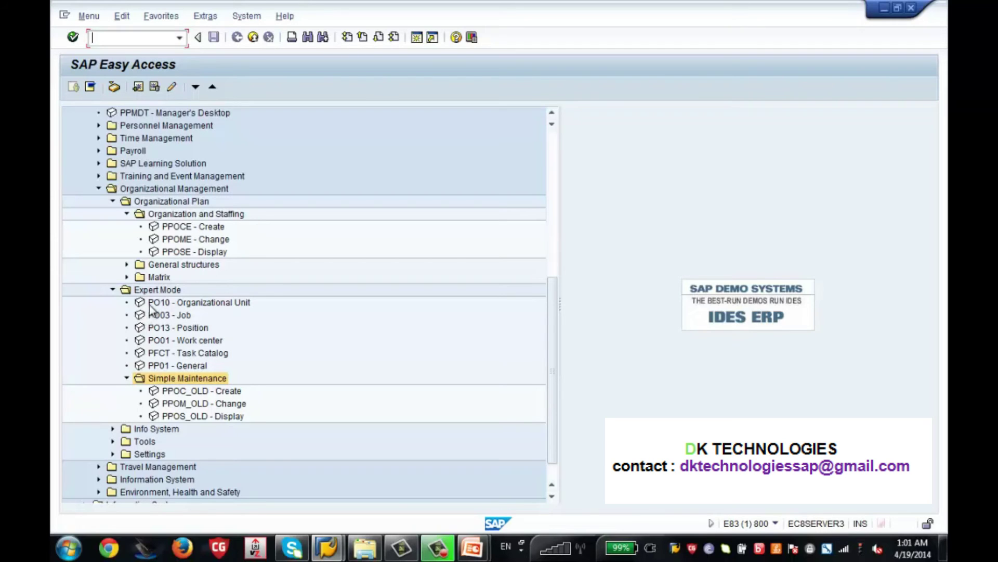
{"action": "left_click", "coordinate": [172, 291]}
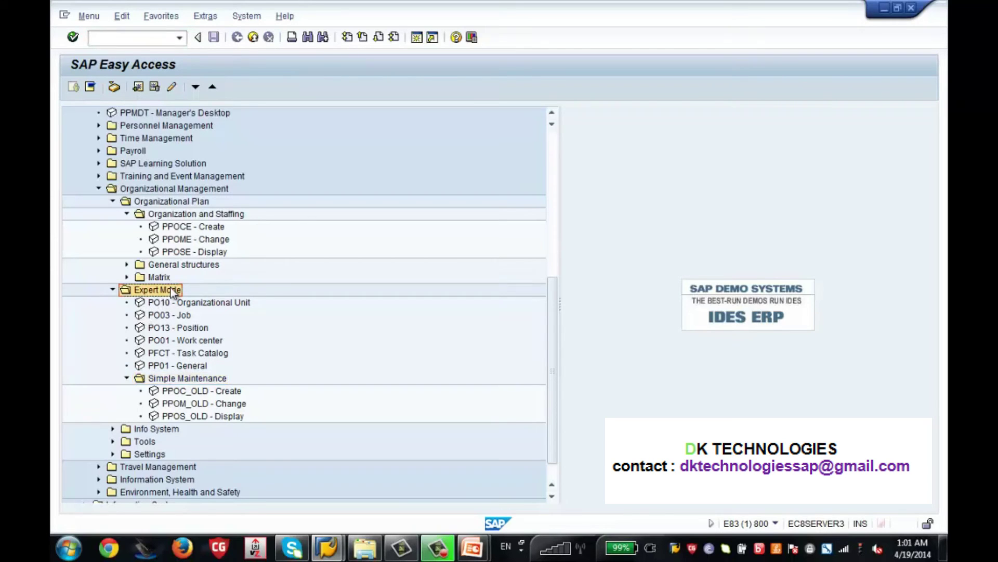
{"action": "left_click", "coordinate": [224, 215]}
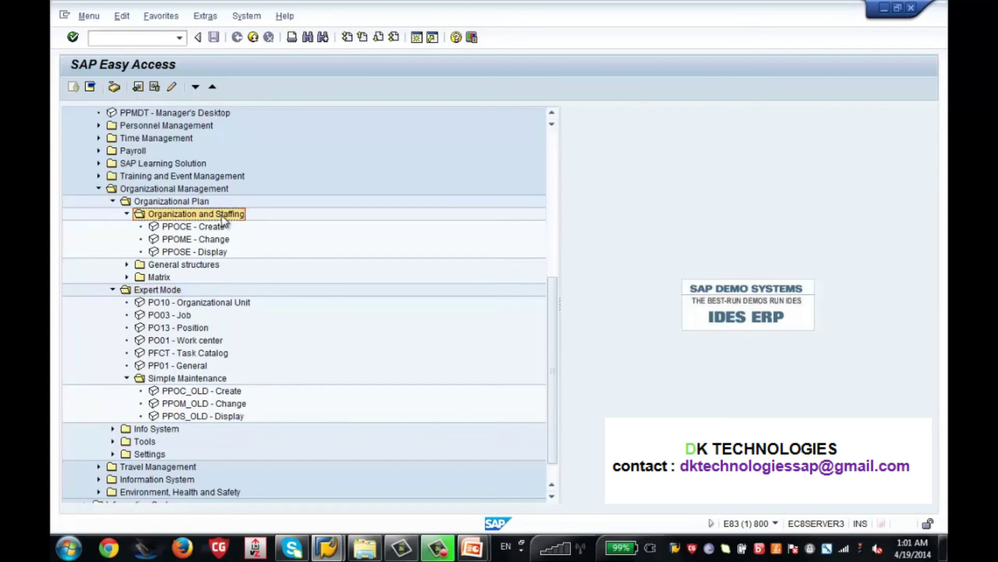
{"action": "left_click", "coordinate": [203, 382]}
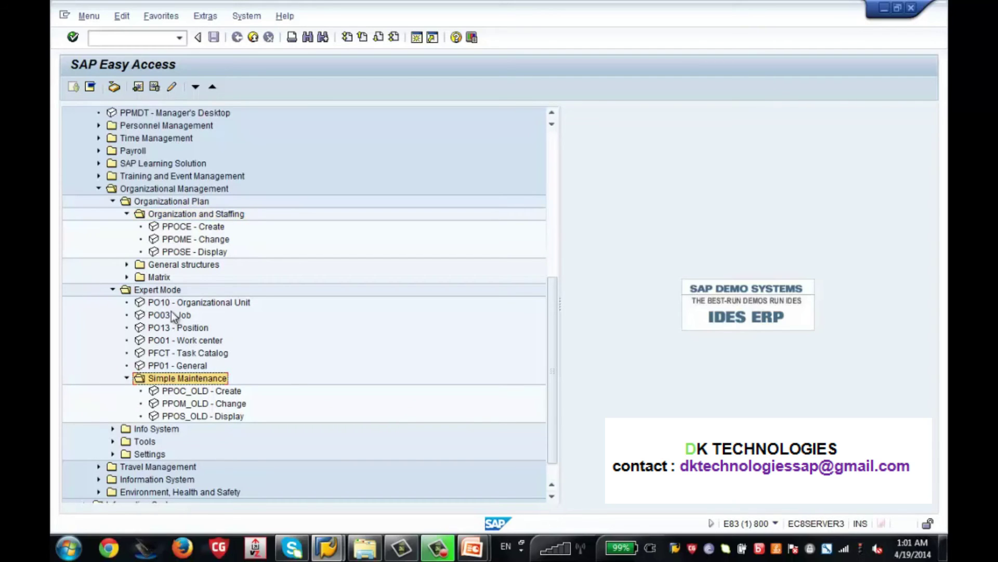
{"action": "left_click", "coordinate": [172, 292]}
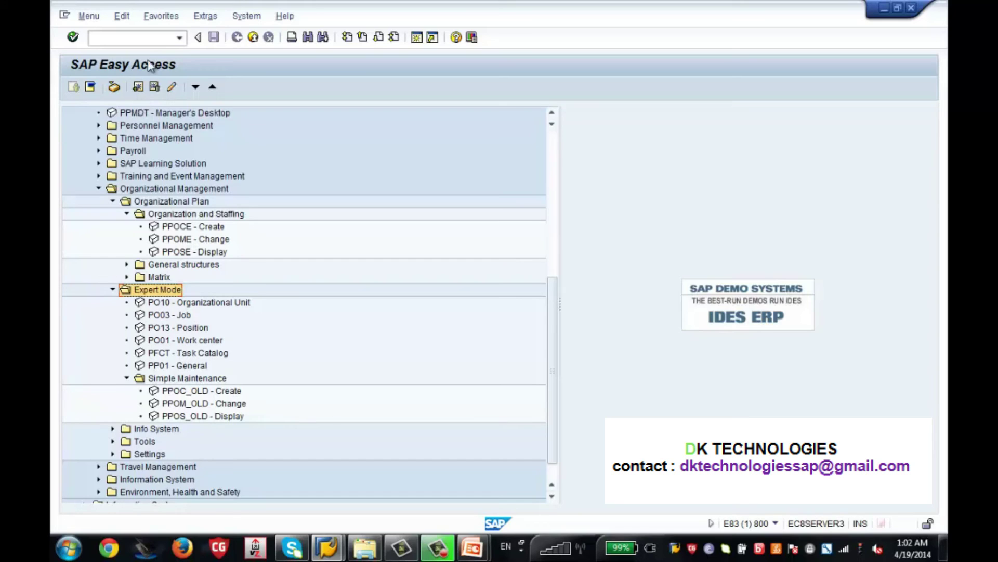
{"action": "left_click", "coordinate": [164, 38]}
- Run transaction /nspro and open the SAP Reference IMG structure
{"action": "type", "text": "/nsp"}
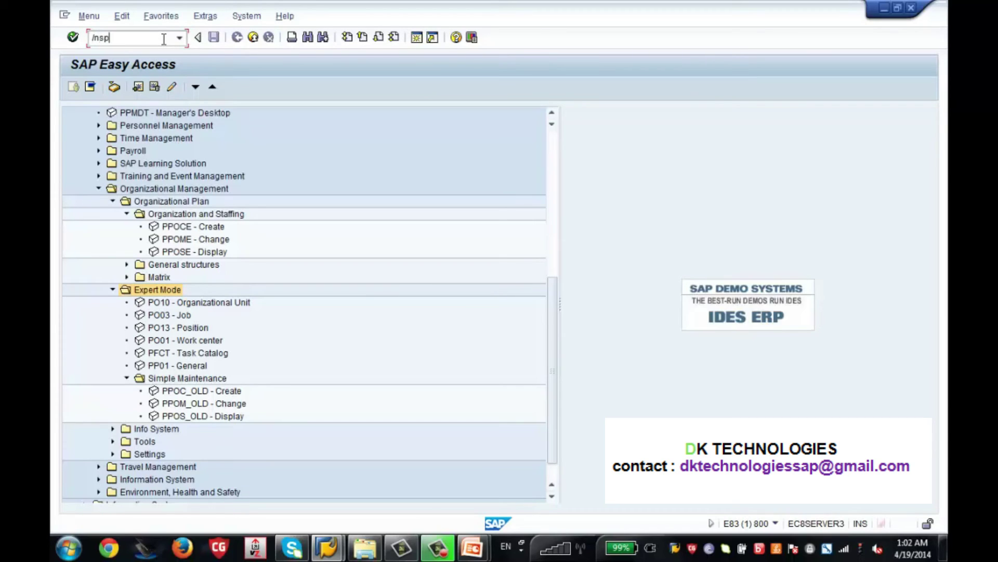
{"action": "type", "text": "ro"}
{"action": "key", "text": "Return"}
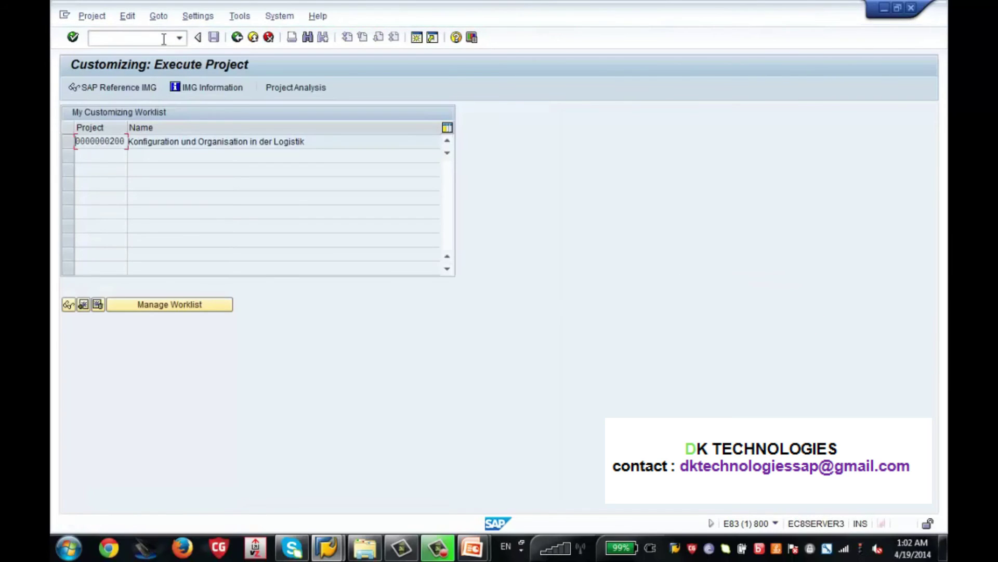
{"action": "left_click", "coordinate": [138, 89]}
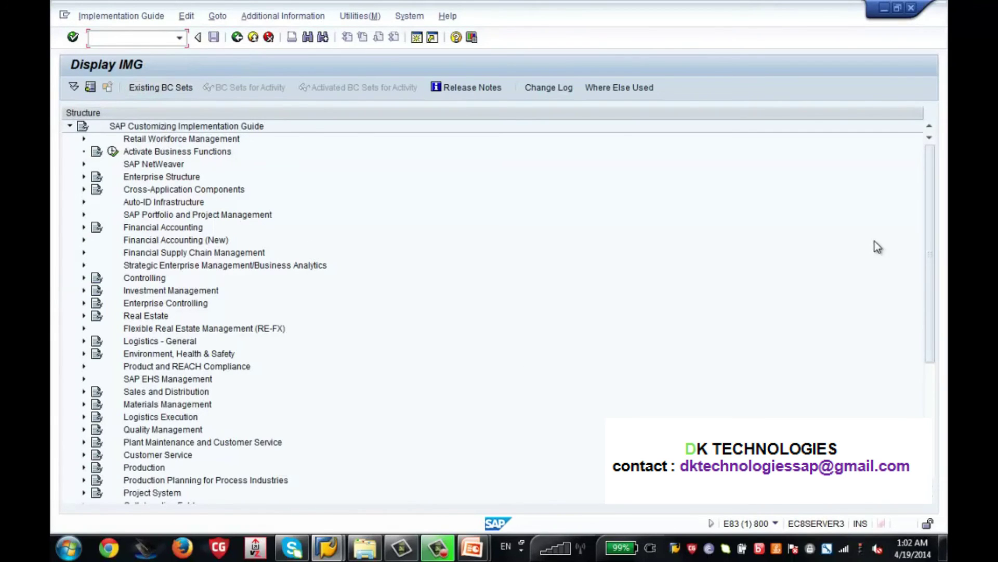
{"action": "left_click_drag", "start_coordinate": [928, 224], "coordinate": [925, 314]}
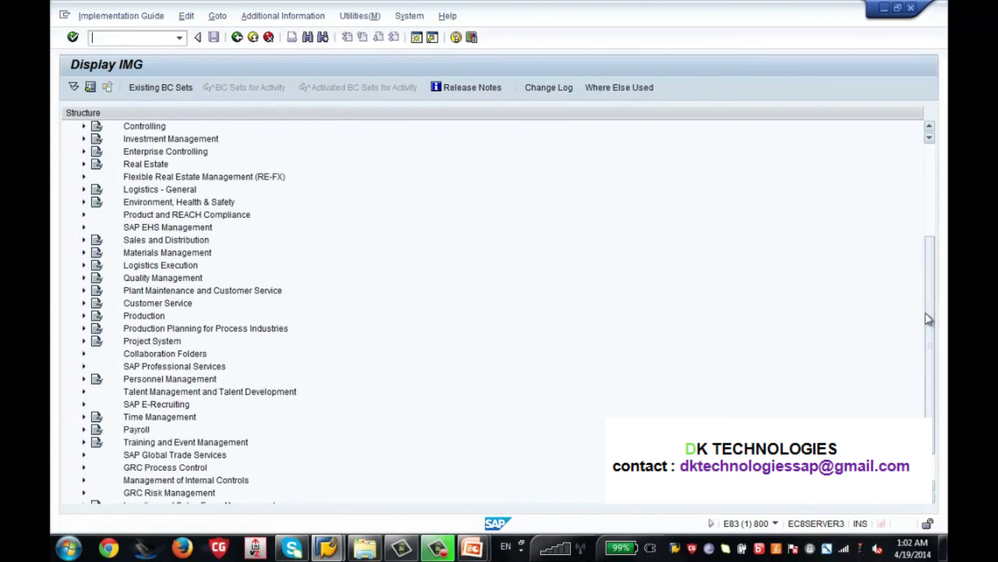
- Expand Personnel Management and its Global Settings in Personnel Management node
{"action": "left_click", "coordinate": [134, 379]}
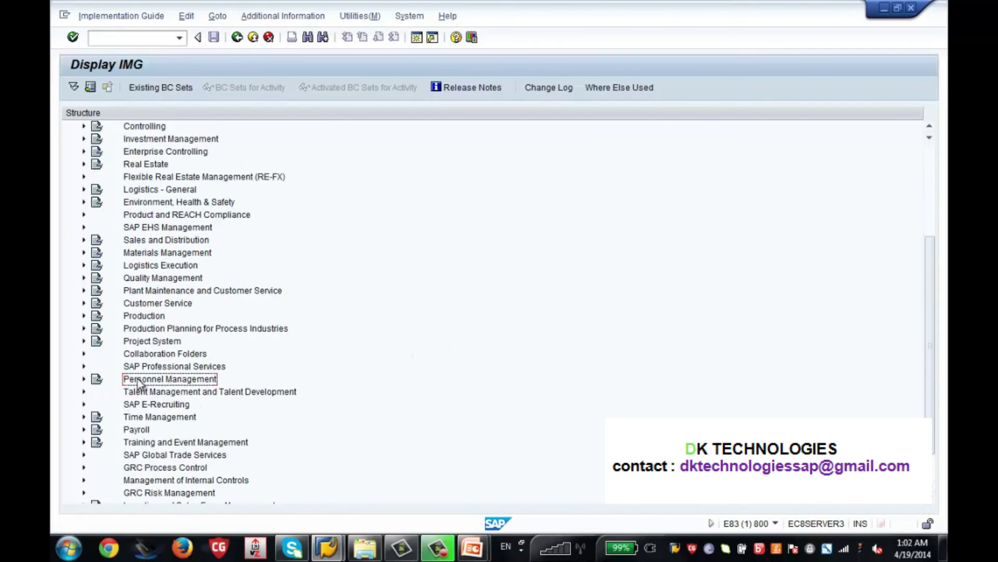
{"action": "left_click", "coordinate": [83, 382]}
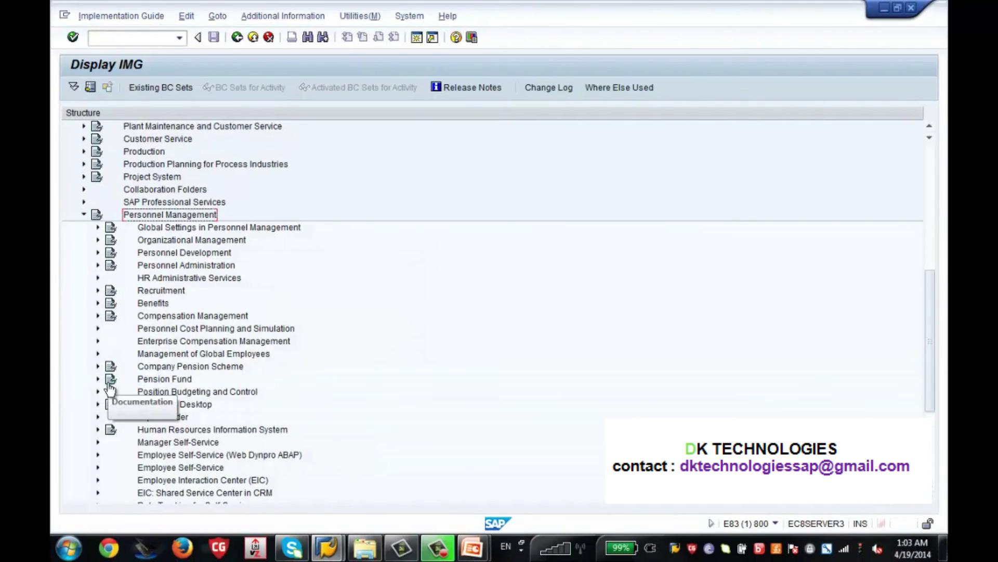
{"action": "left_click", "coordinate": [198, 241]}
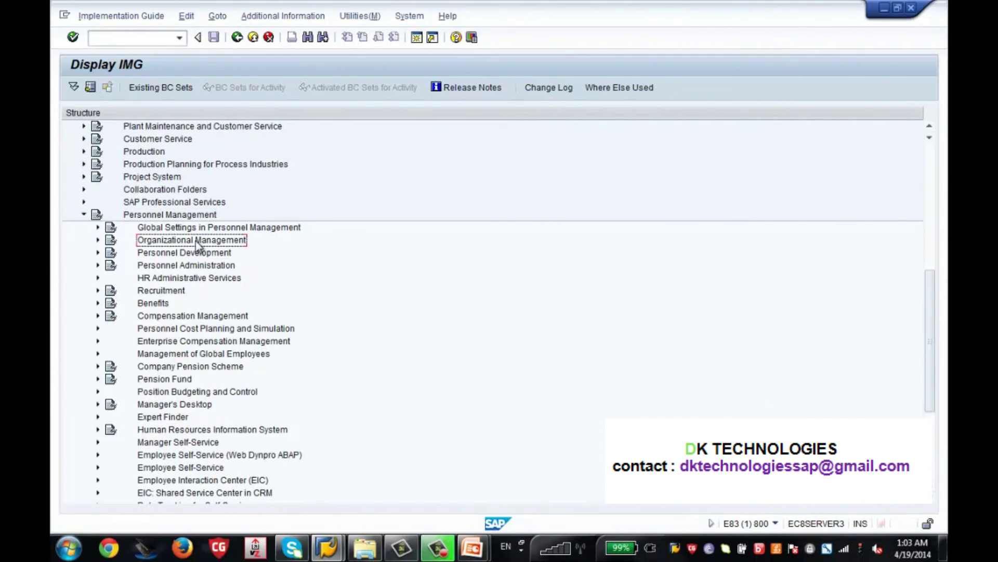
{"action": "left_click", "coordinate": [164, 228]}
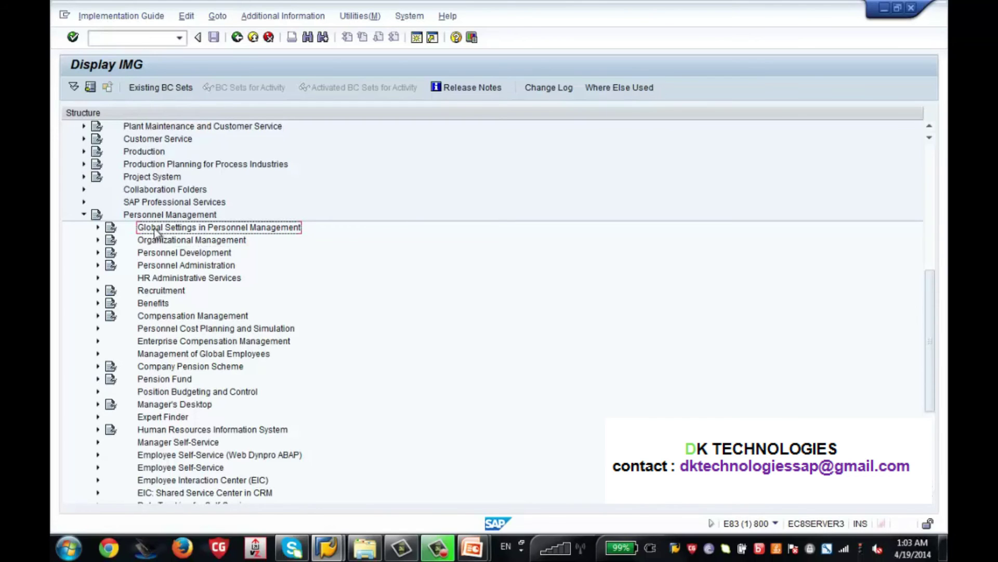
{"action": "left_click", "coordinate": [99, 228]}
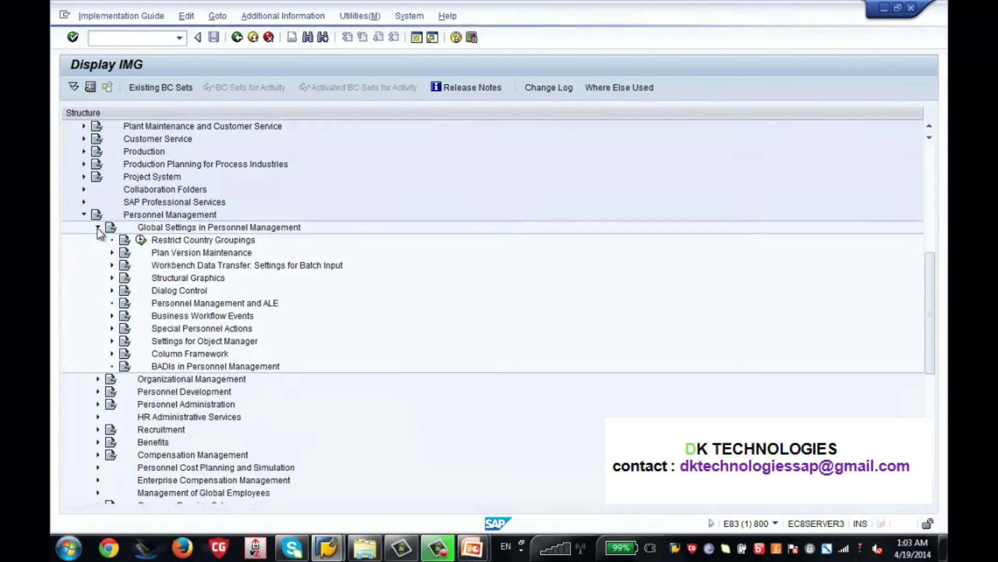
- Expand Plan Version Maintenance and execute the Maintain Plan Versions activity
{"action": "left_click", "coordinate": [112, 253]}
{"action": "left_click", "coordinate": [200, 269]}
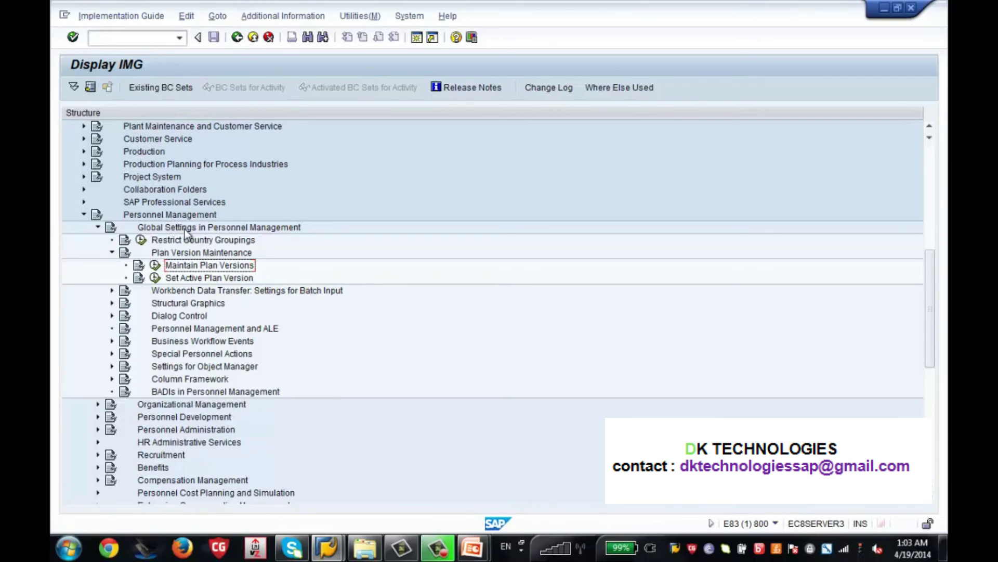
{"action": "left_click", "coordinate": [156, 267]}
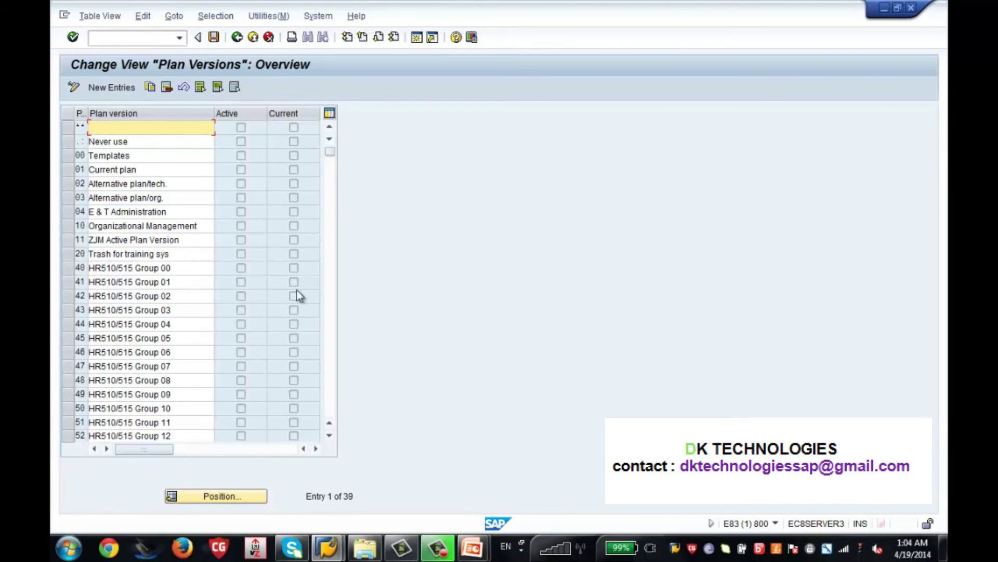
- Tick Active for plan version ZA 'Zenith Plan Version' and go back to the IMG
{"action": "left_click_drag", "start_coordinate": [330, 151], "coordinate": [328, 407]}
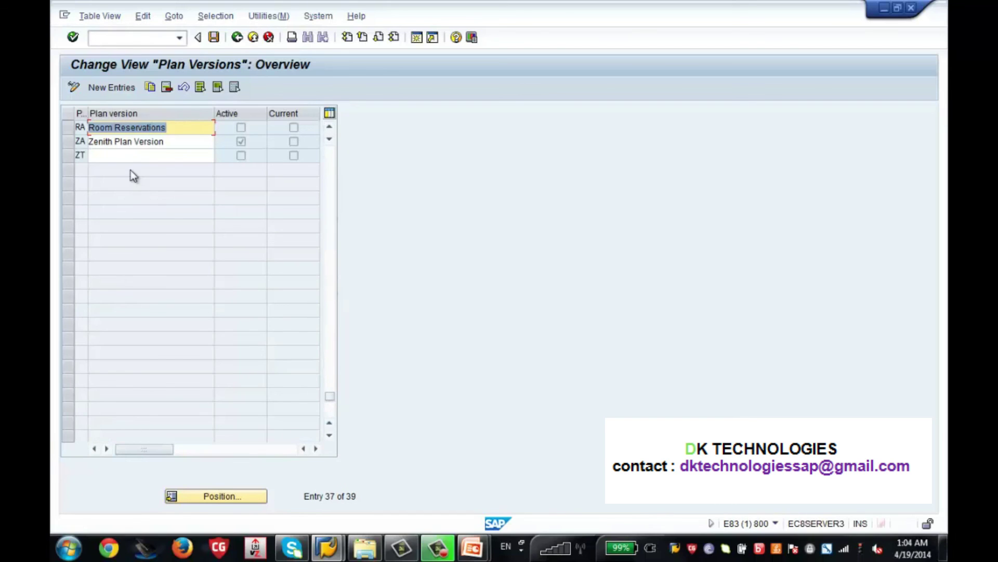
{"action": "left_click", "coordinate": [69, 142]}
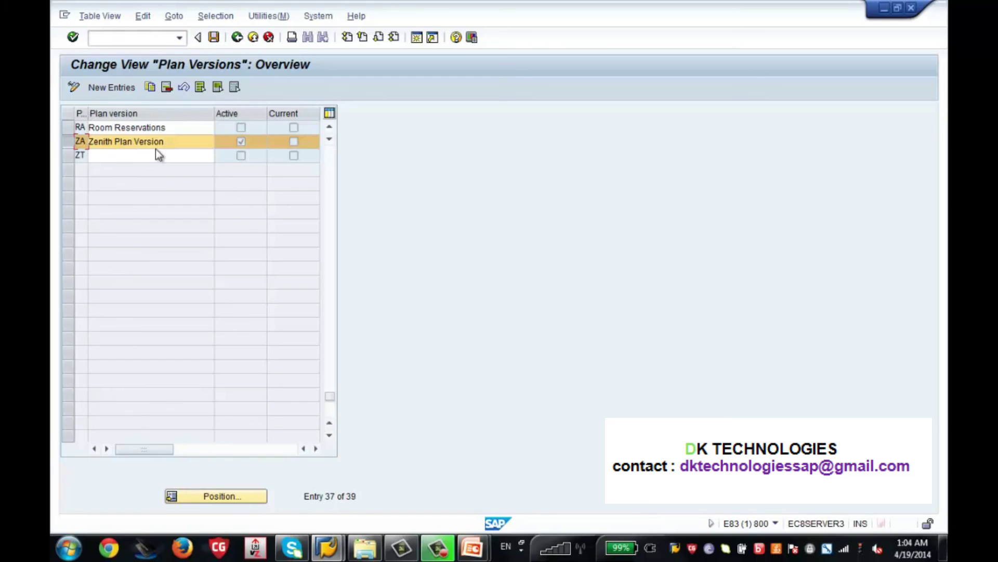
{"action": "left_click", "coordinate": [241, 142]}
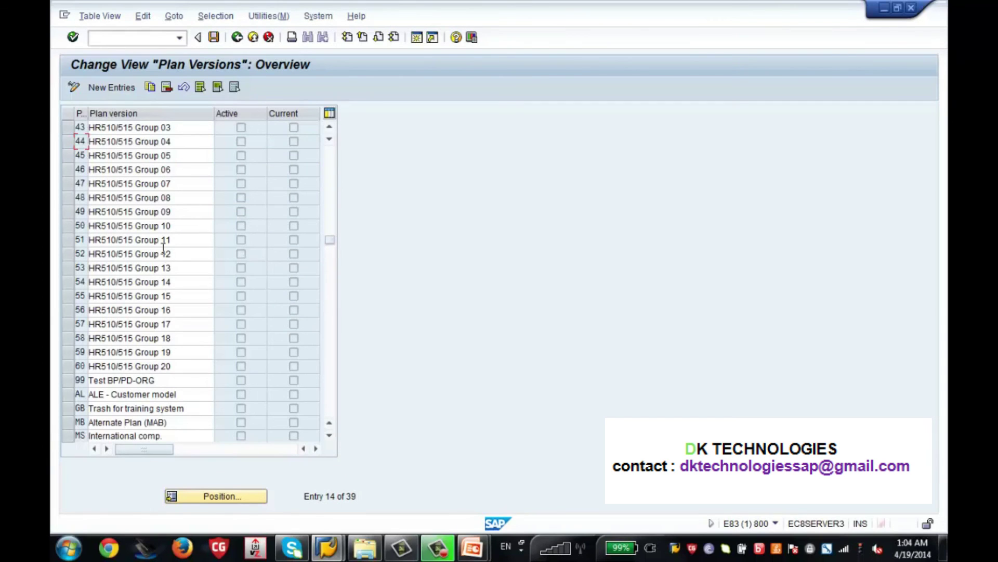
{"action": "left_click", "coordinate": [331, 367]}
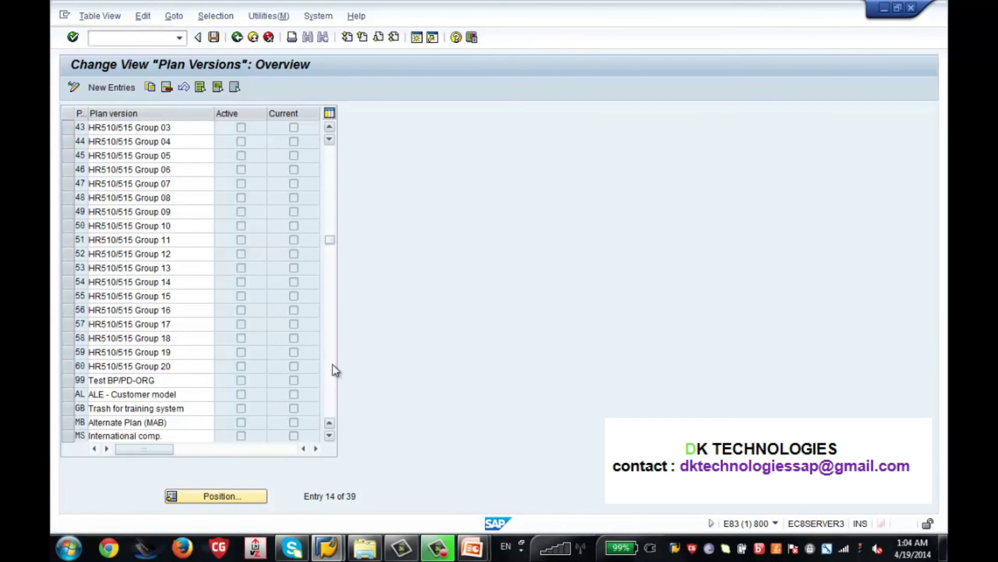
{"action": "left_click", "coordinate": [242, 140]}
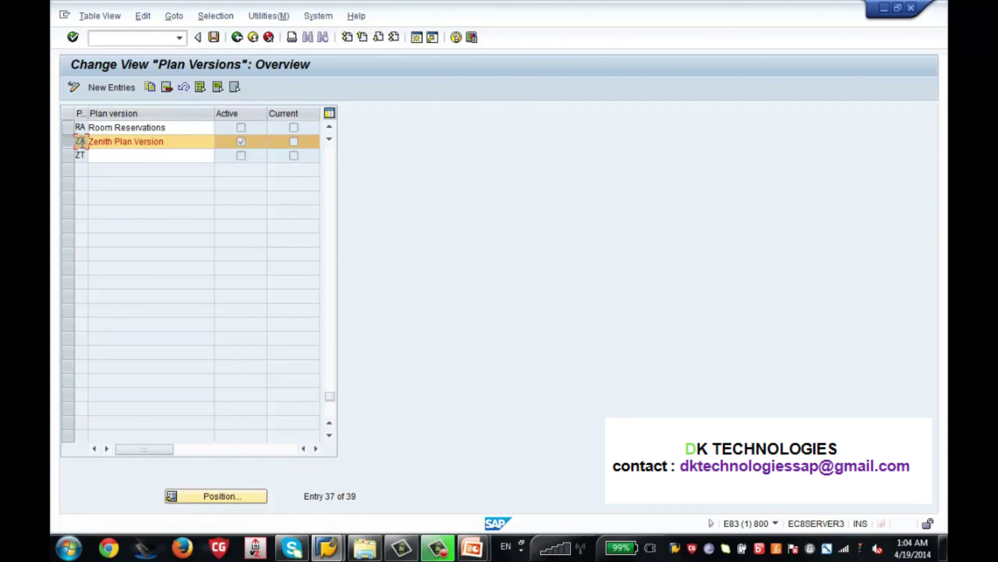
{"action": "left_click", "coordinate": [237, 39]}
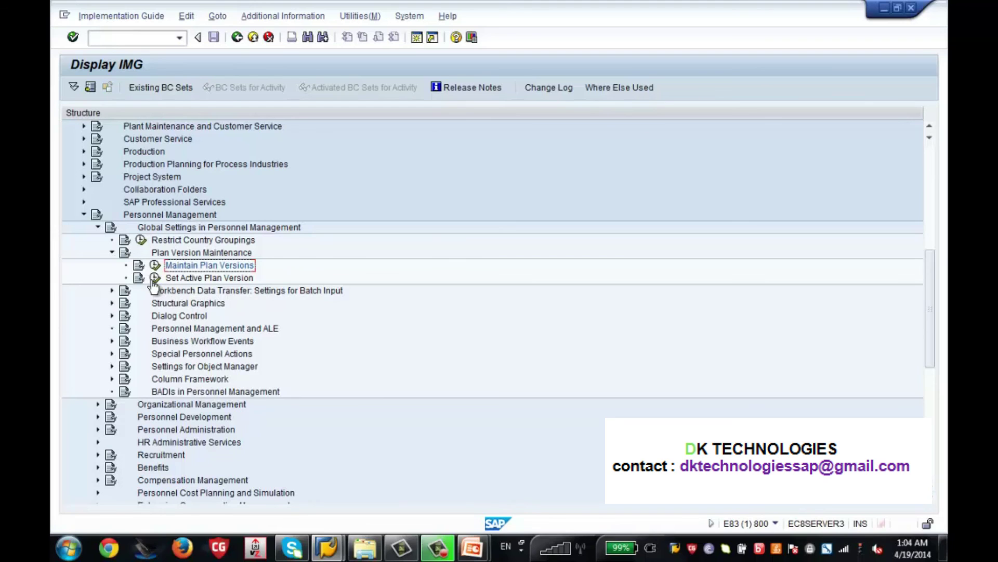
- Execute Set Active Plan Version, confirm PLOGI's value is ZA, then go back
{"action": "left_click", "coordinate": [154, 279]}
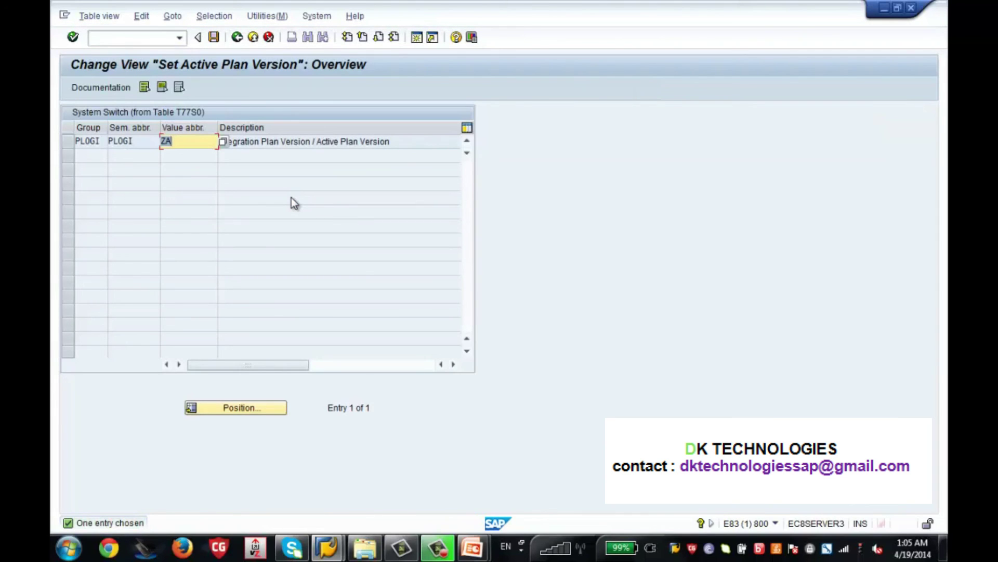
{"action": "left_click", "coordinate": [188, 145]}
{"action": "left_click", "coordinate": [237, 38]}
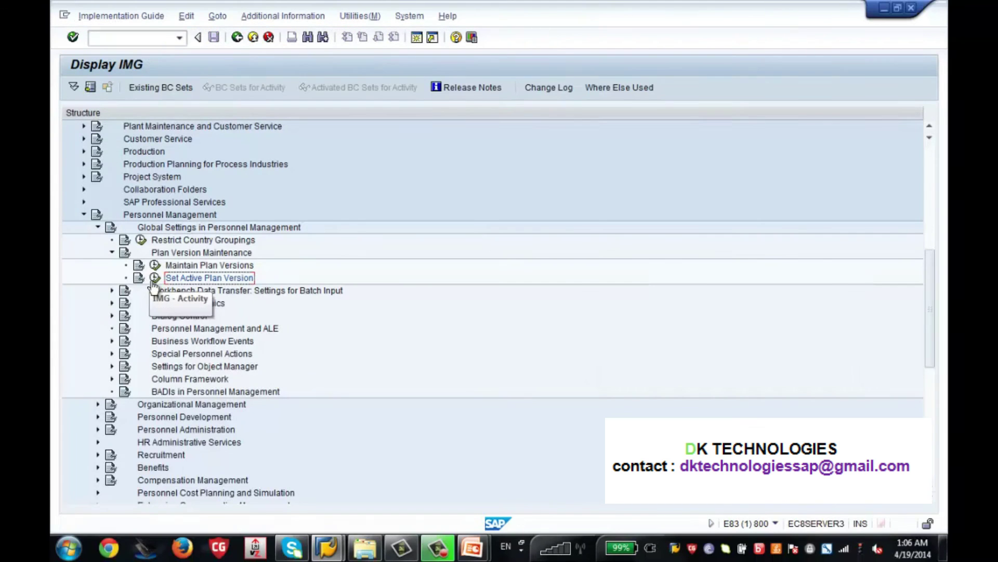
{"action": "left_click", "coordinate": [155, 277]}
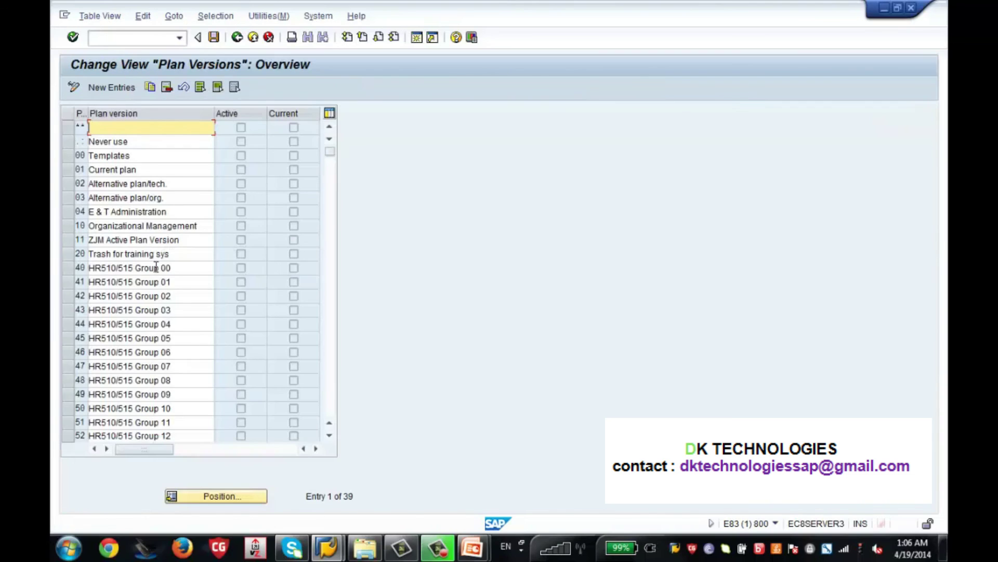
{"action": "left_click", "coordinate": [332, 348]}
{"action": "left_click", "coordinate": [332, 349]}
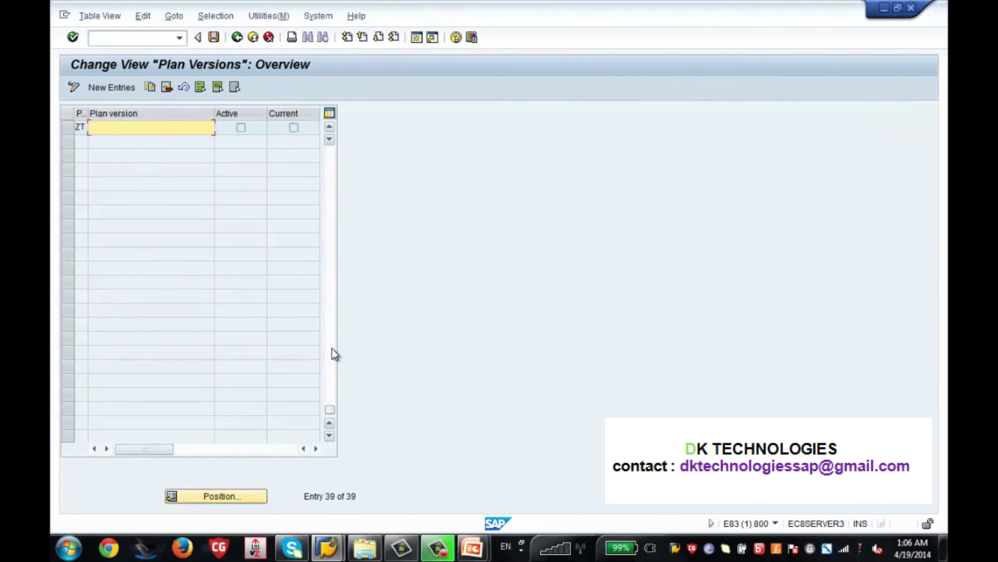
{"action": "left_click", "coordinate": [332, 335]}
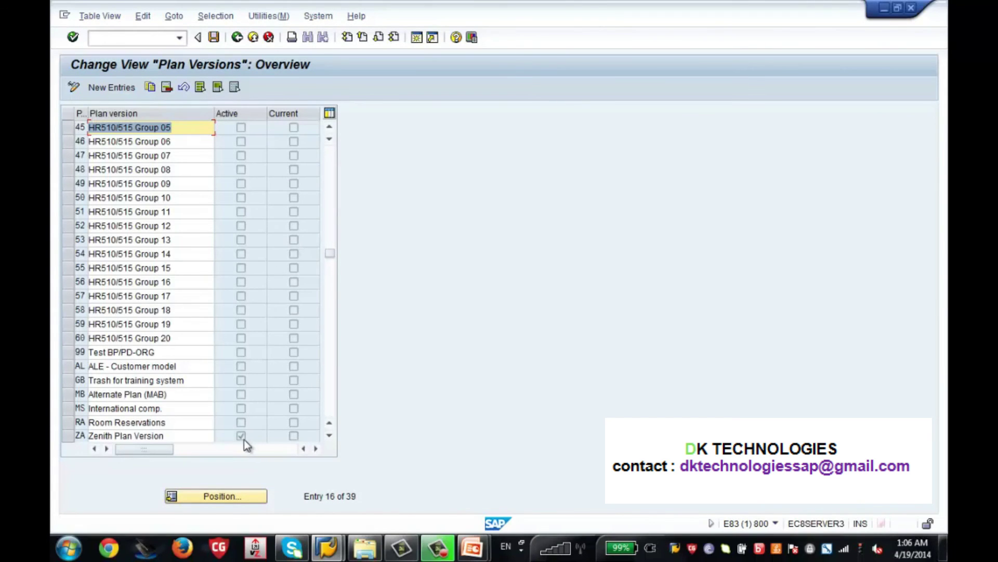
{"action": "left_click", "coordinate": [66, 440]}
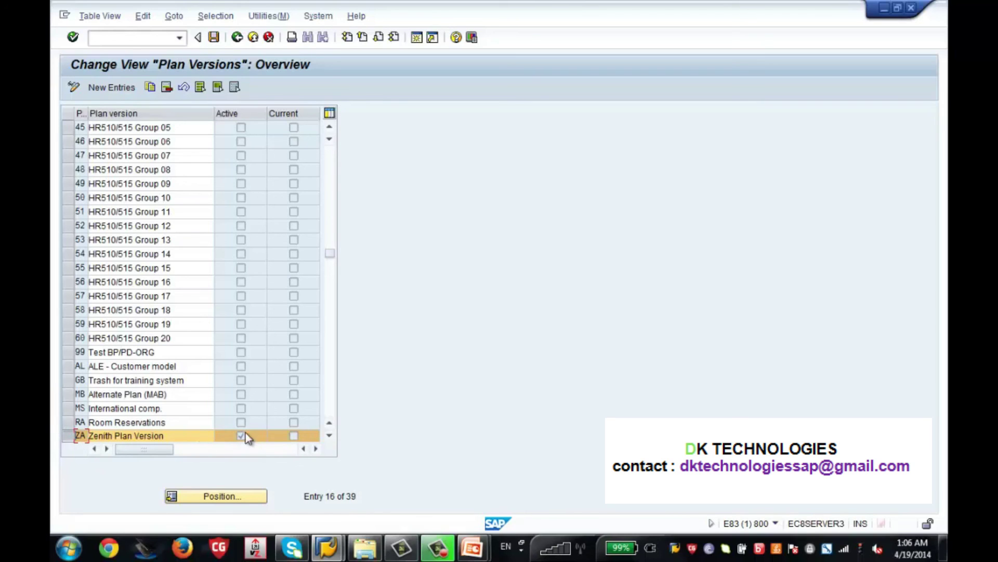
{"action": "left_click", "coordinate": [238, 37]}
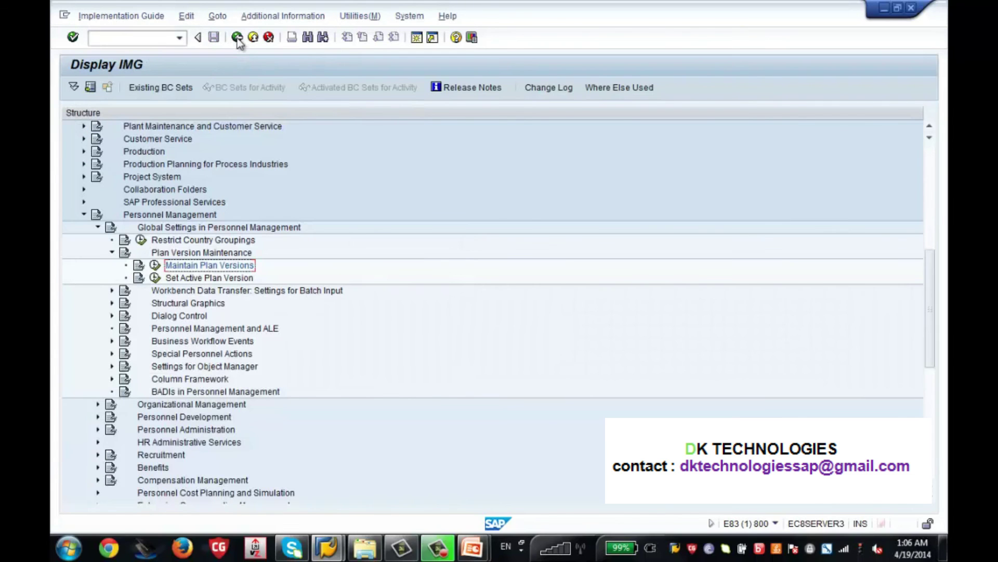